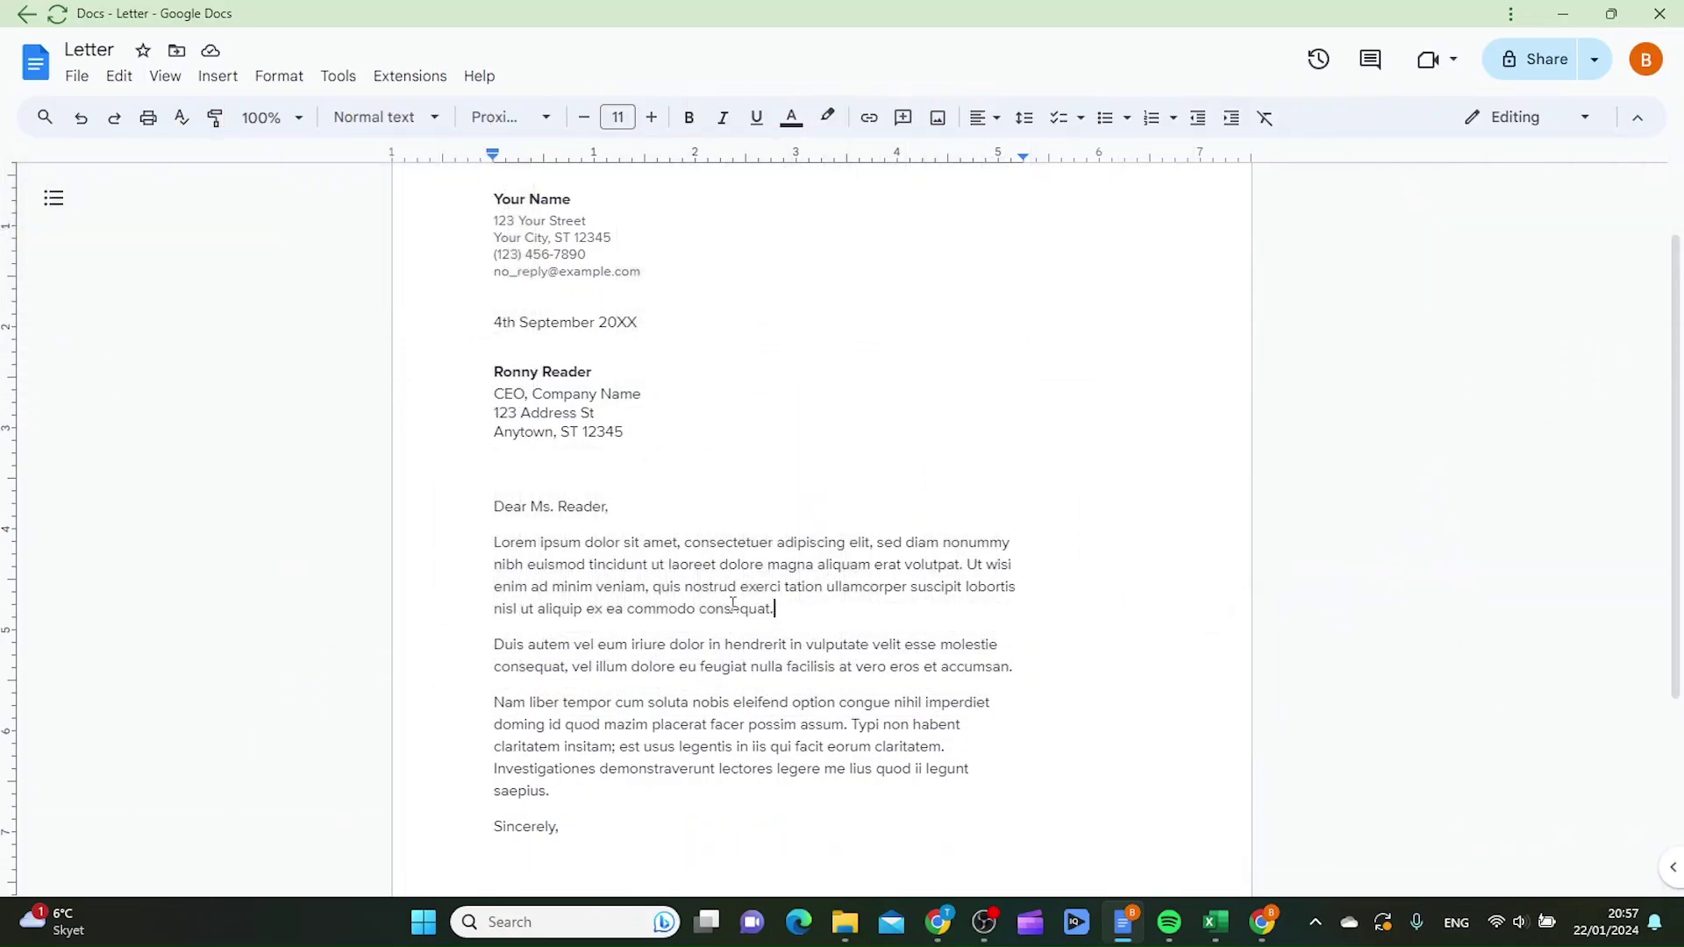
left_click_drag(778, 607, 486, 546)
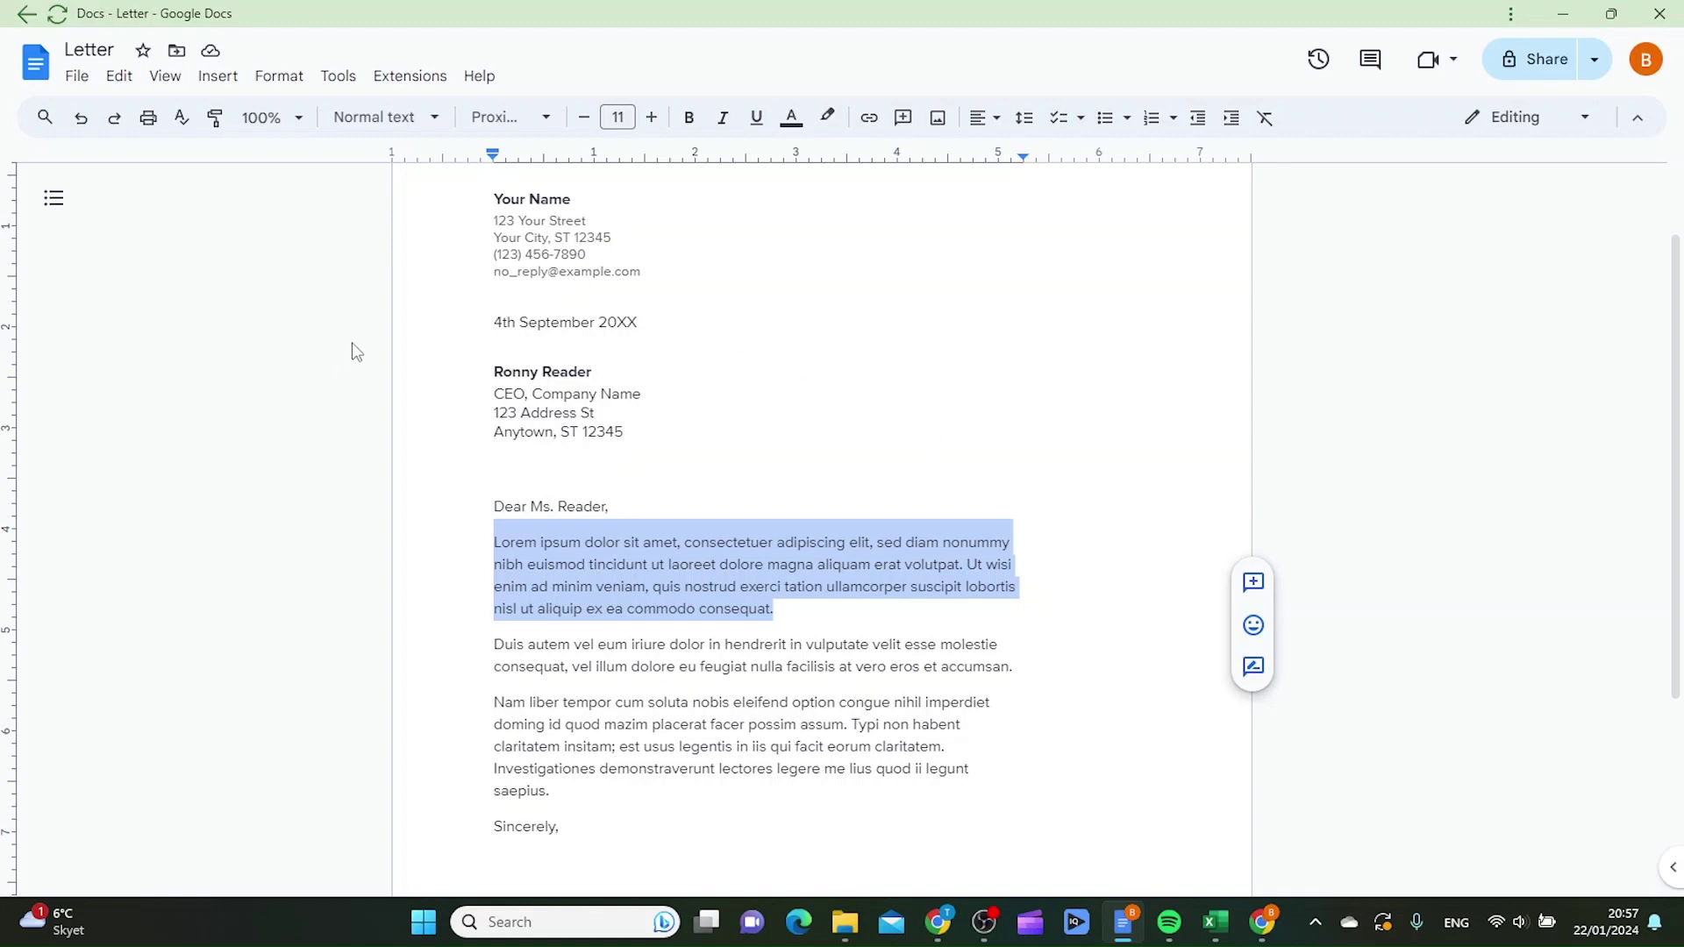
left_click(277, 76)
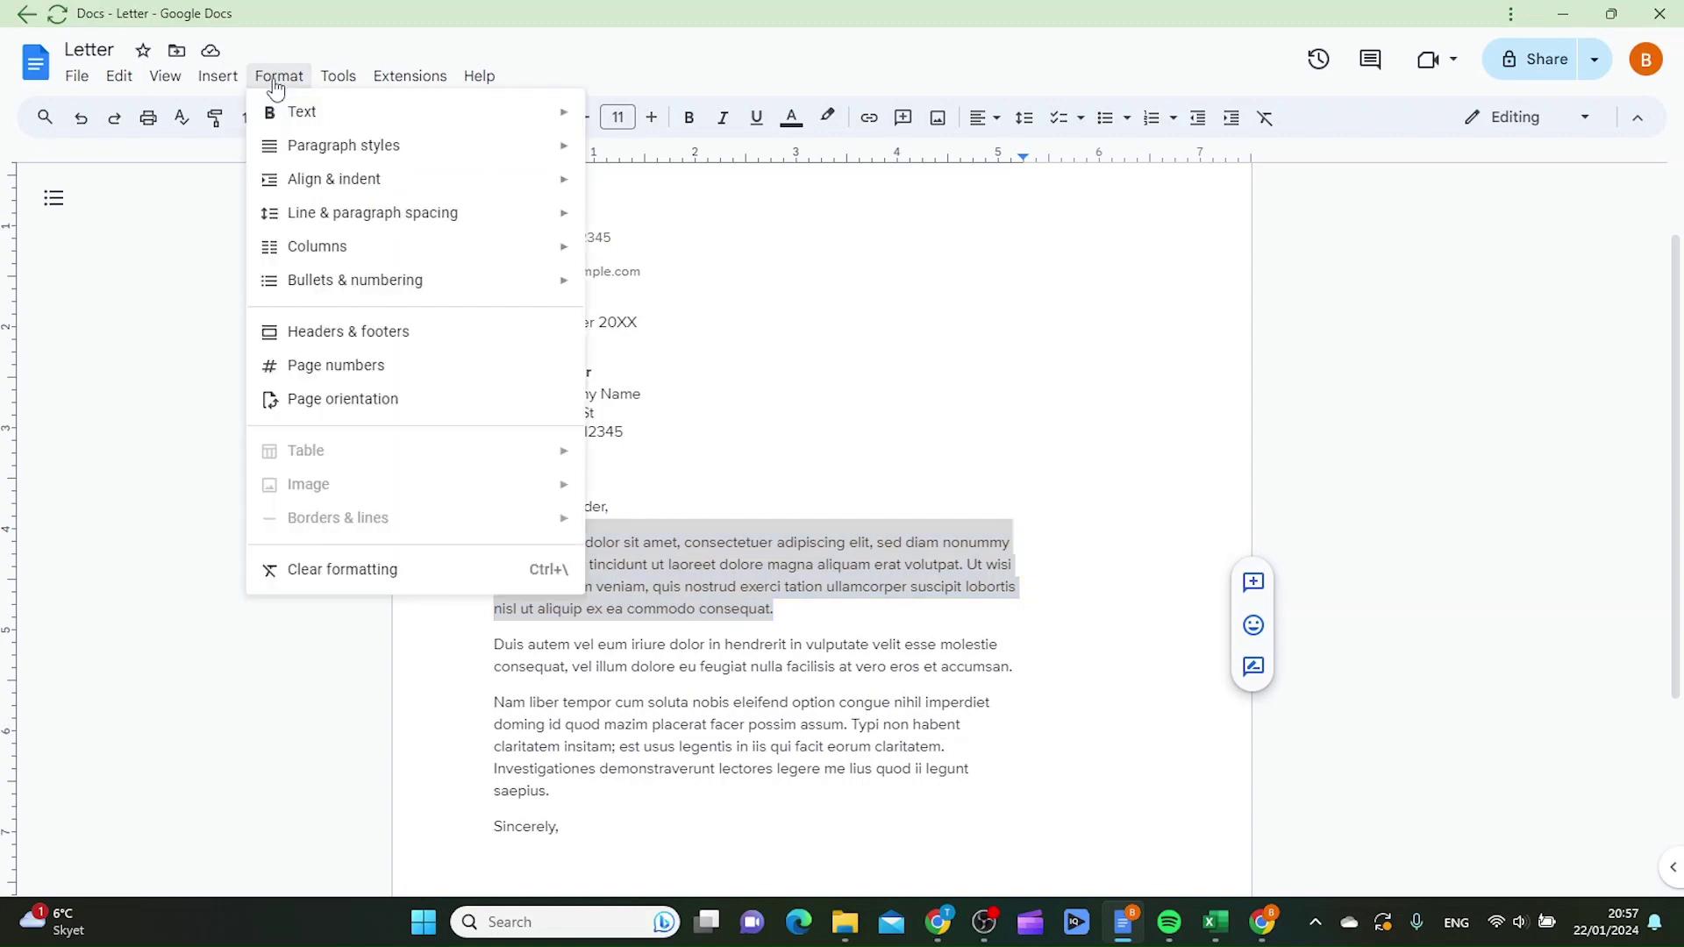
mouse_move(372, 211)
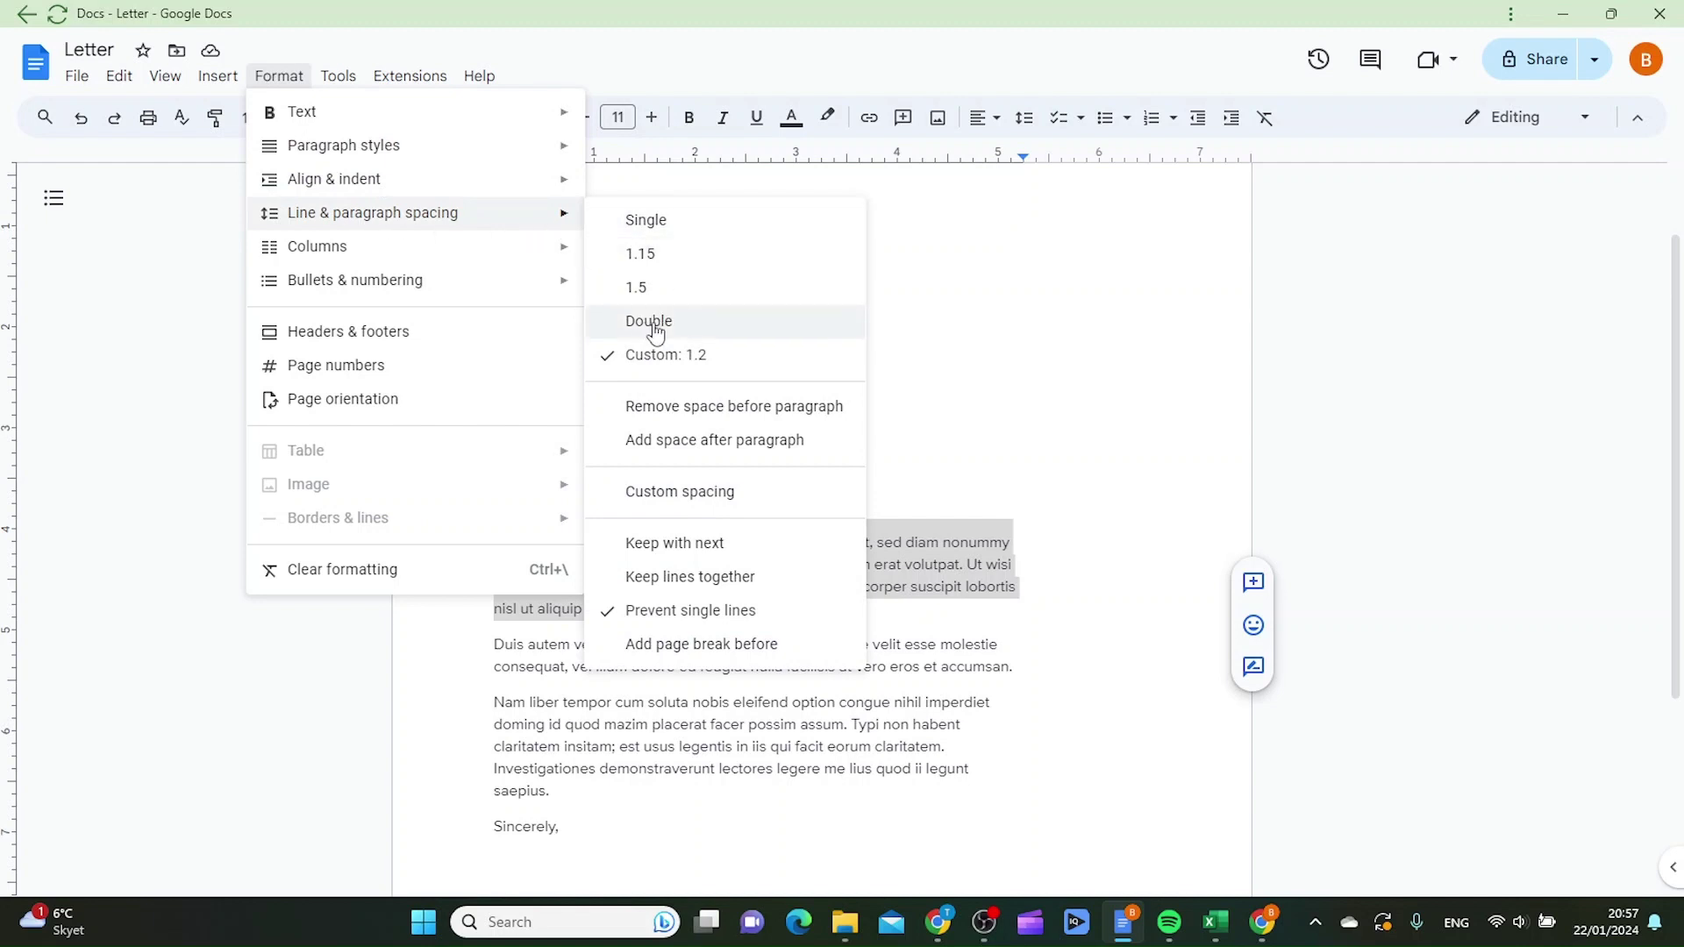
left_click(1128, 406)
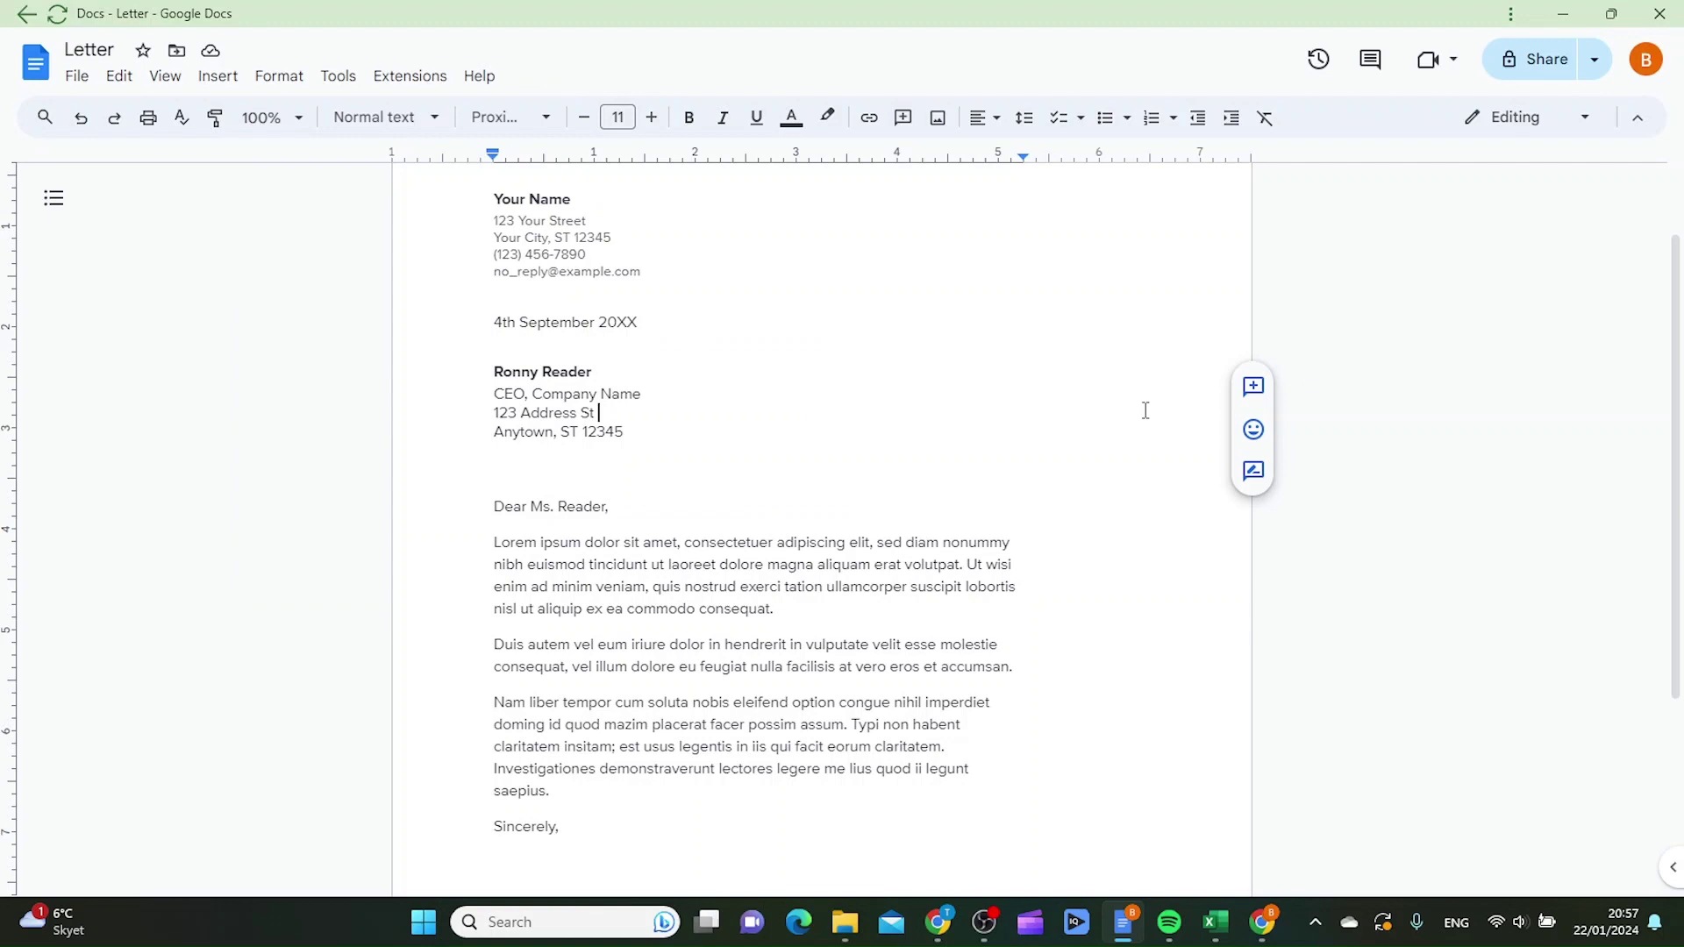
Set the letter's first body paragraph to Double line spacing via the spacing toolbar button.
left_click_drag(776, 610, 494, 542)
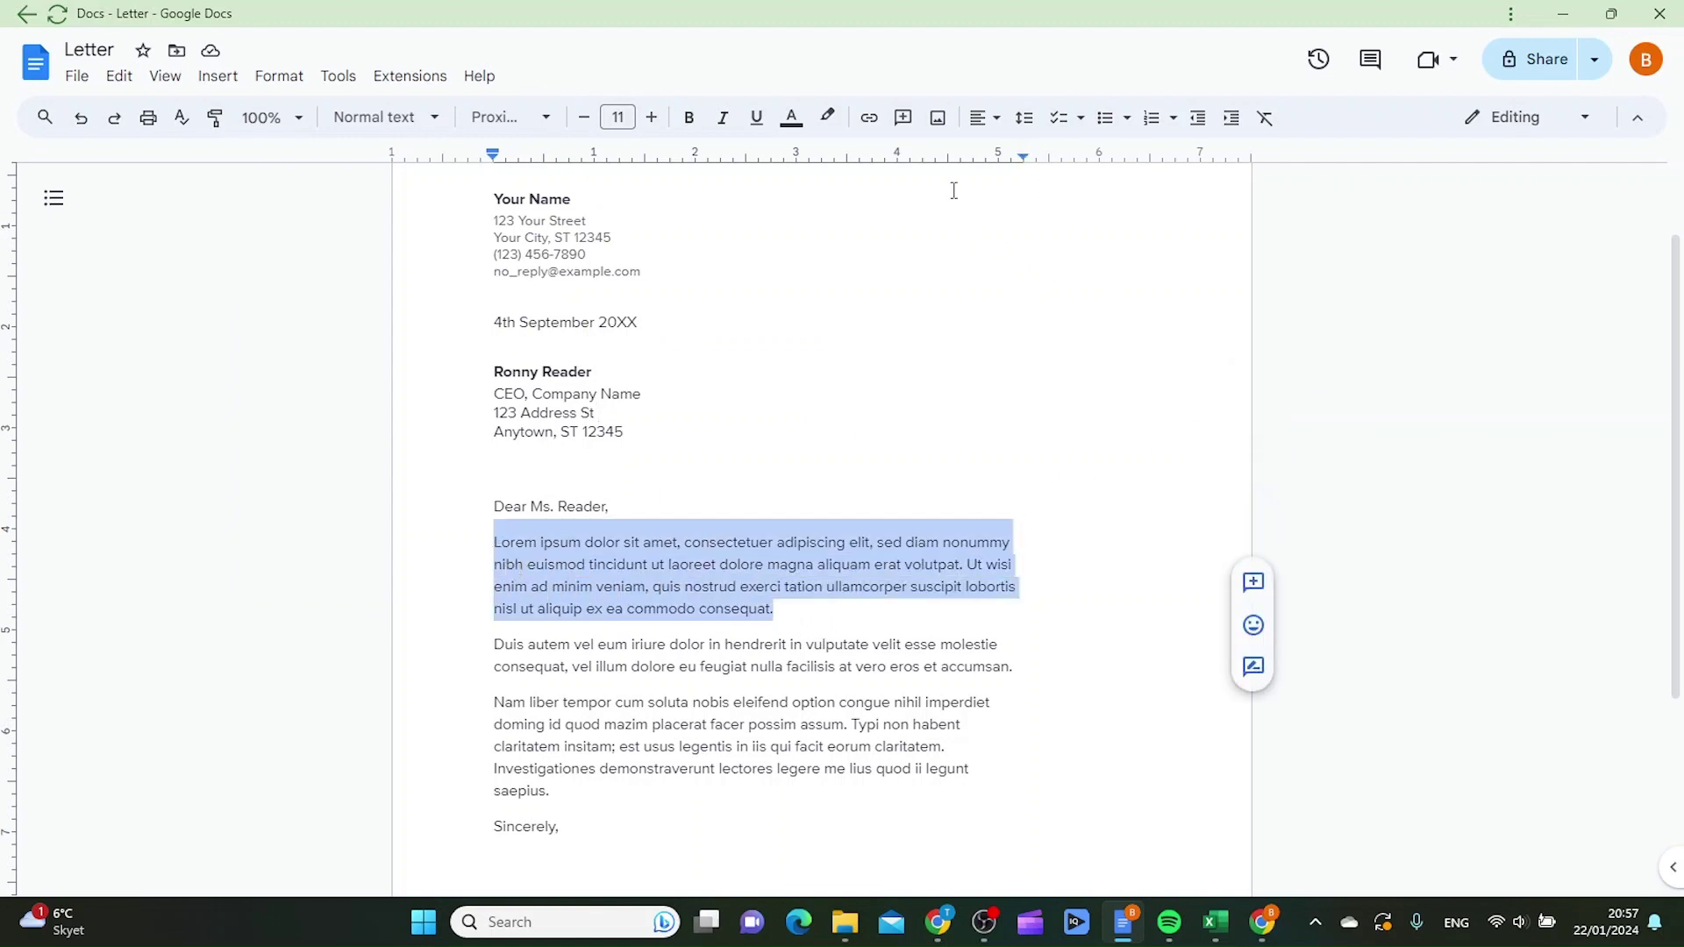
left_click(1024, 117)
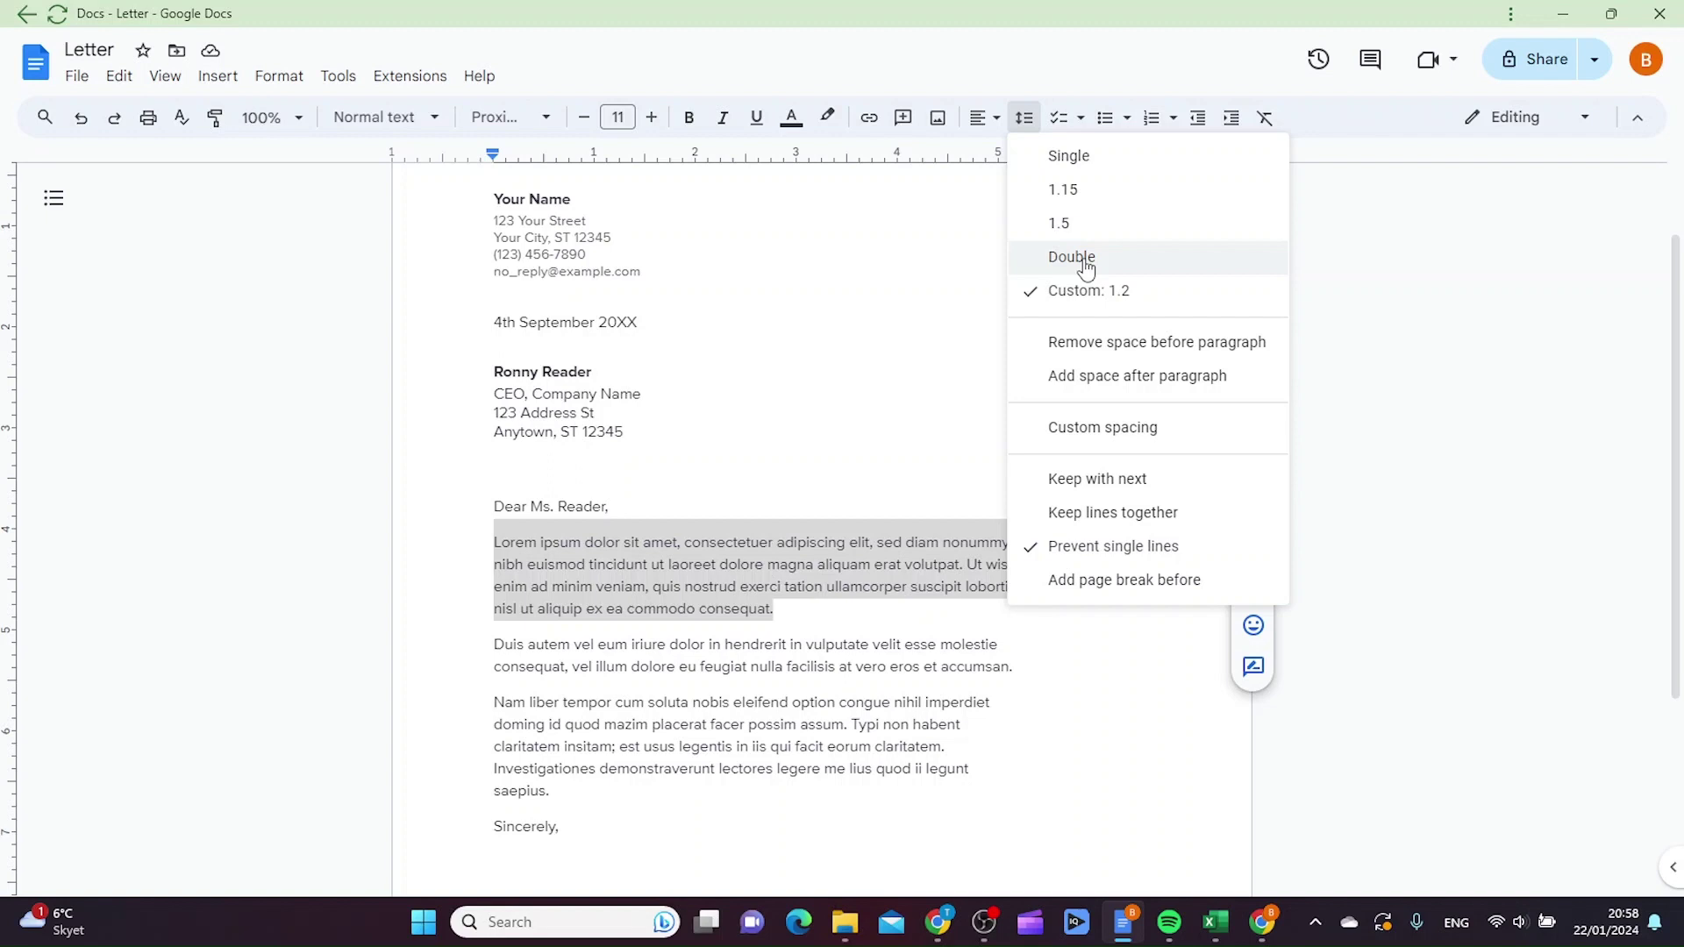
left_click(1087, 261)
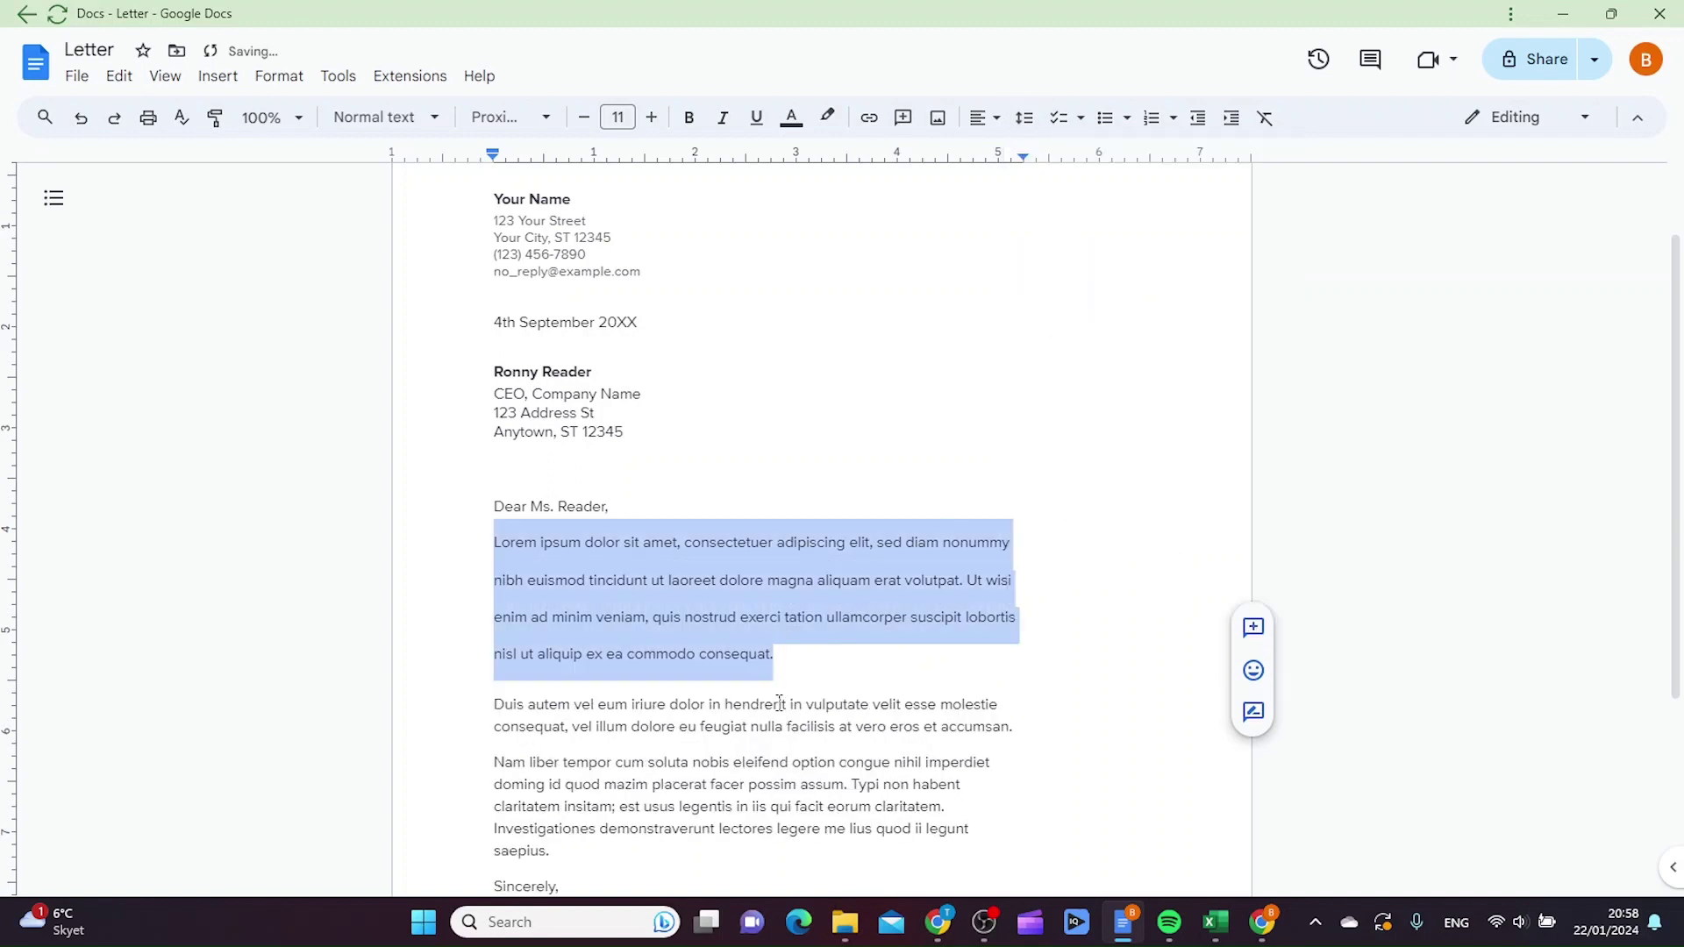
left_click(792, 655)
scroll(873, 658, "down", 1)
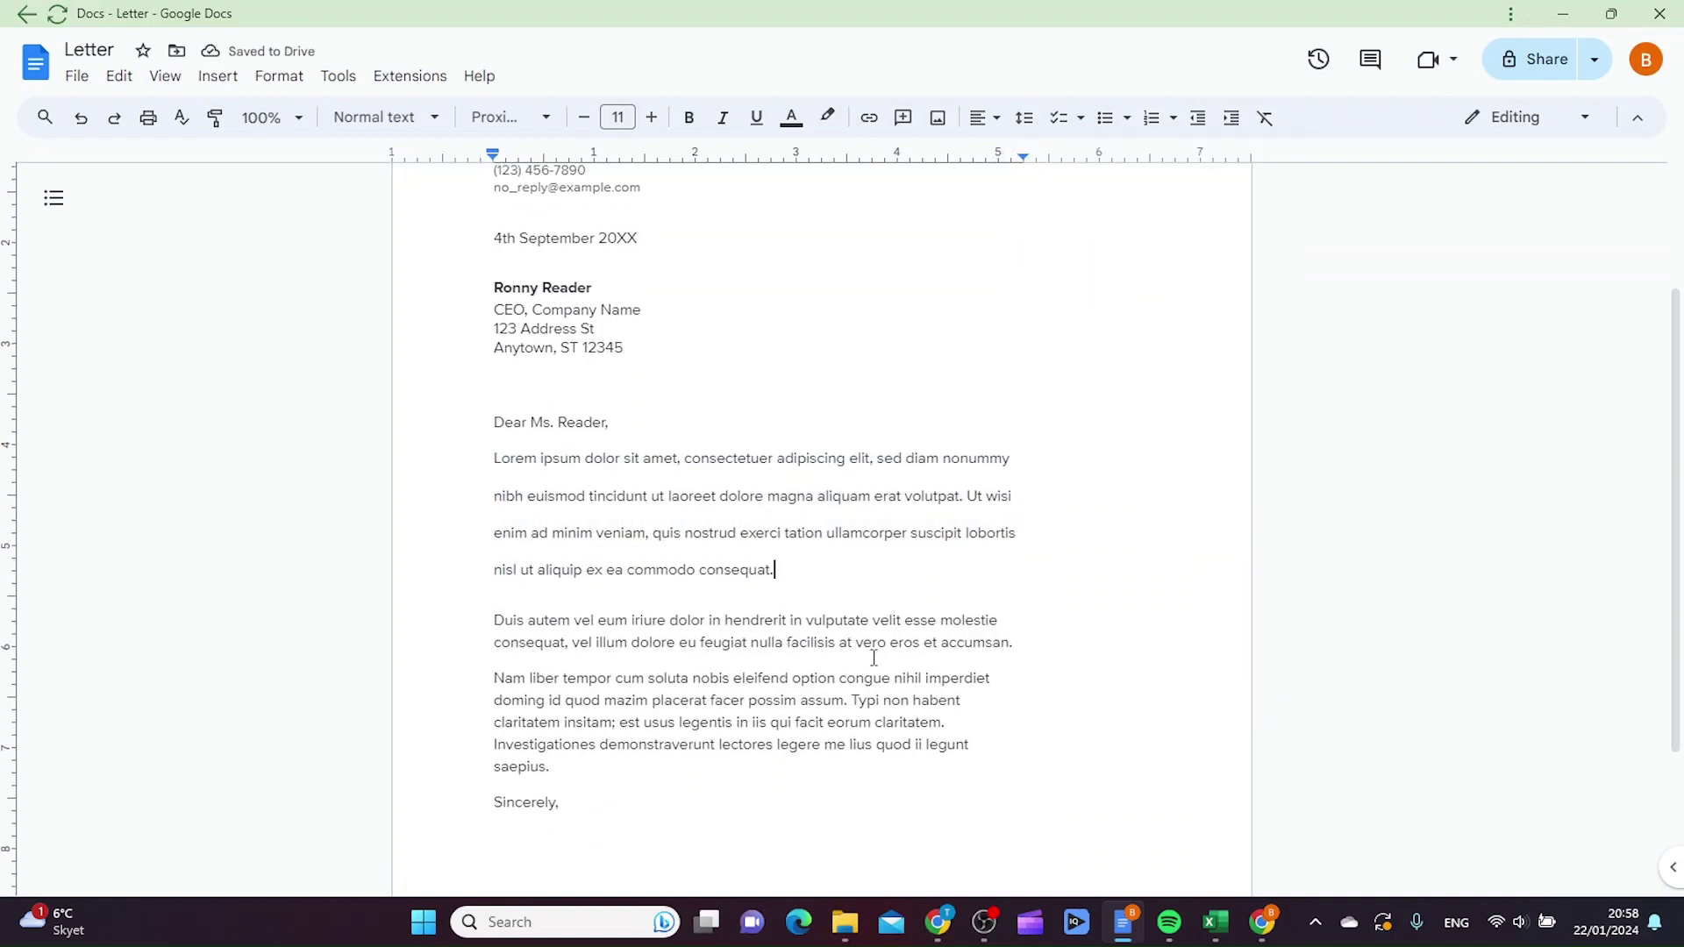
scroll(874, 658, "down", 1)
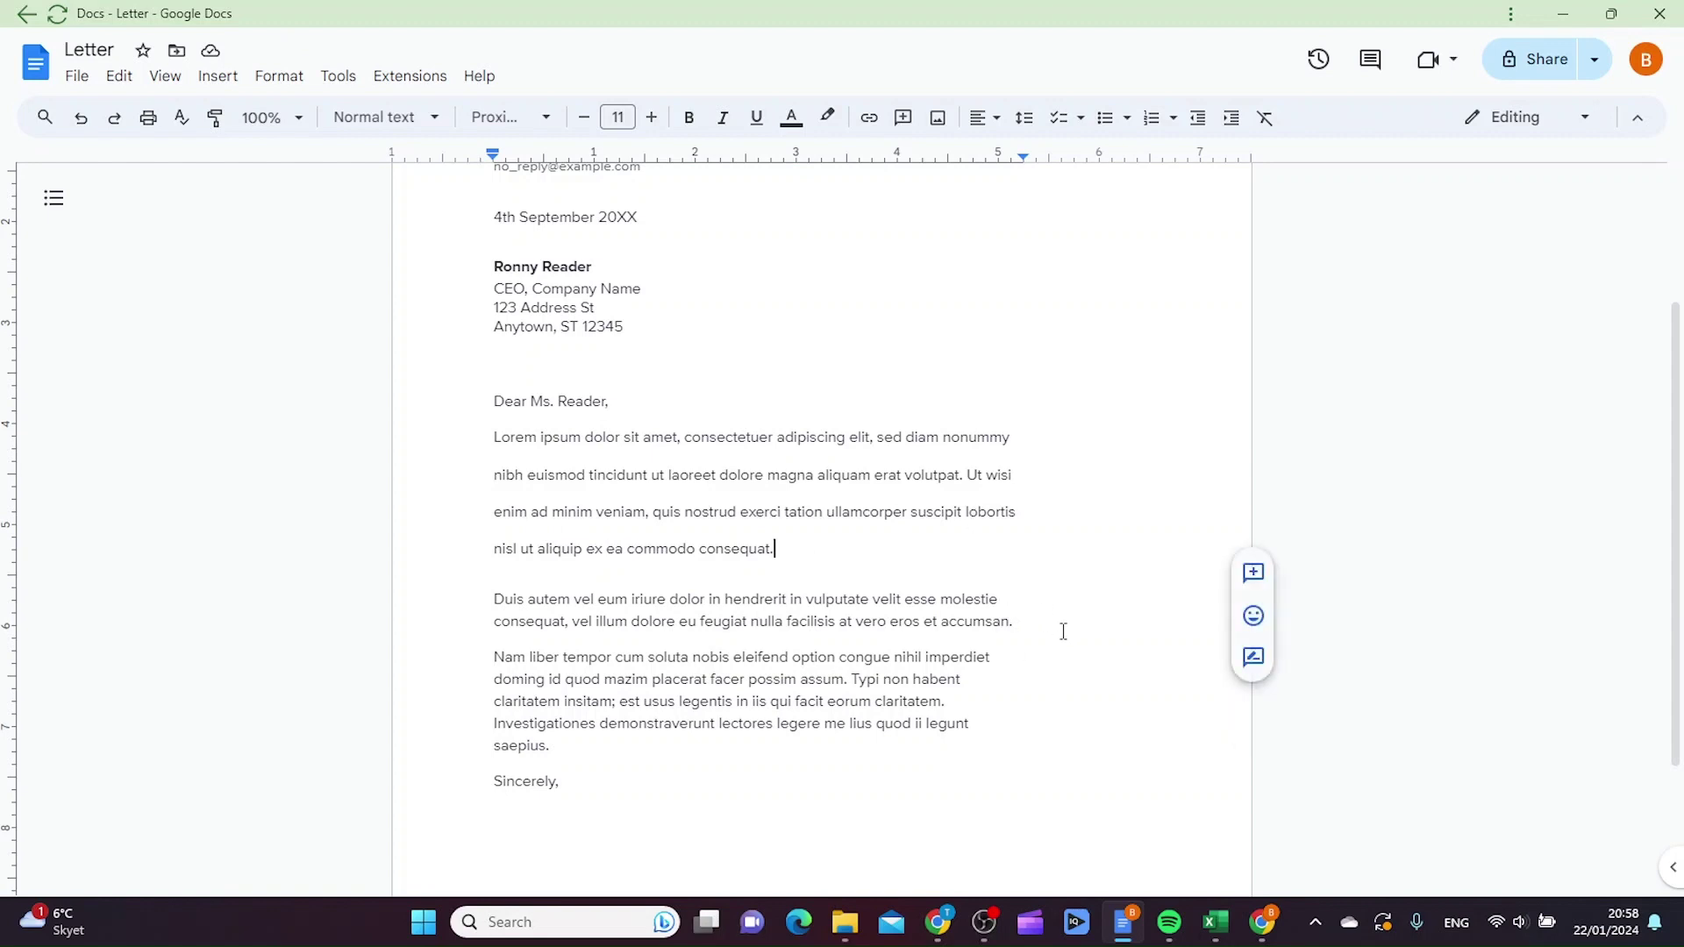
left_click(1035, 556)
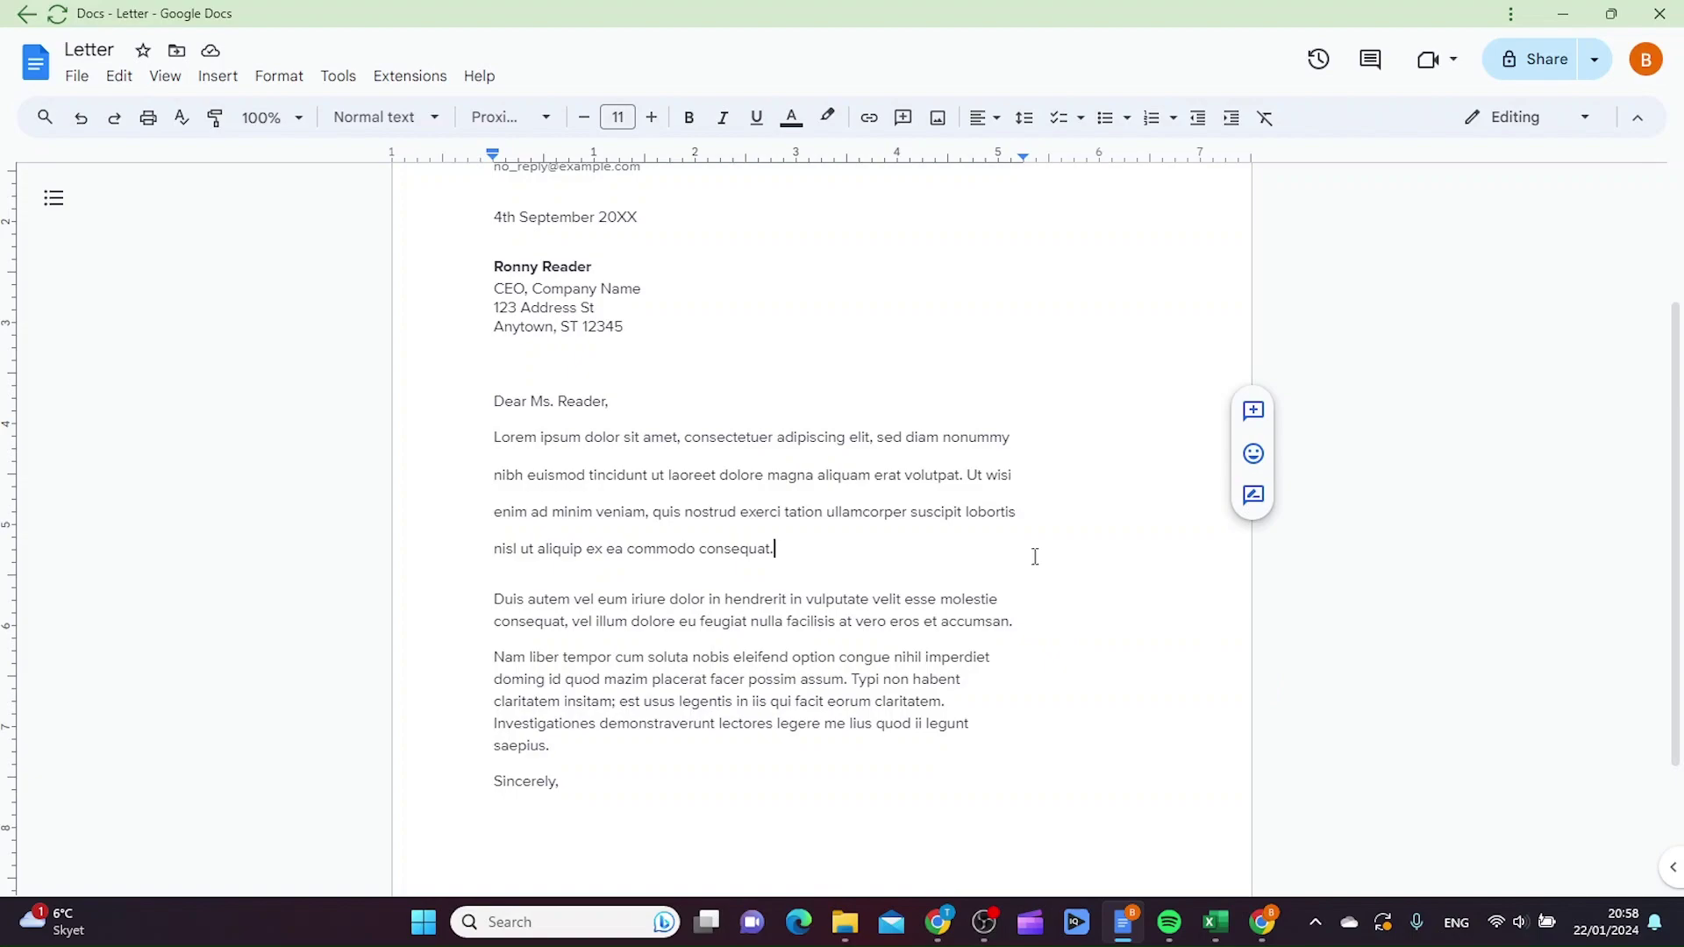